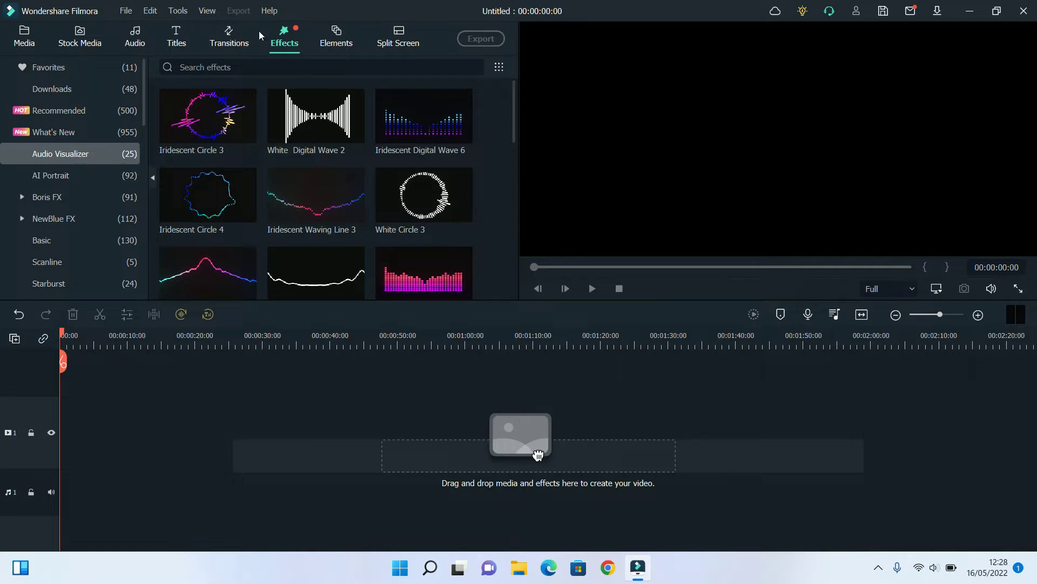
- Check which version of the program is installed in its About information
left_click(269, 10)
left_click(316, 362)
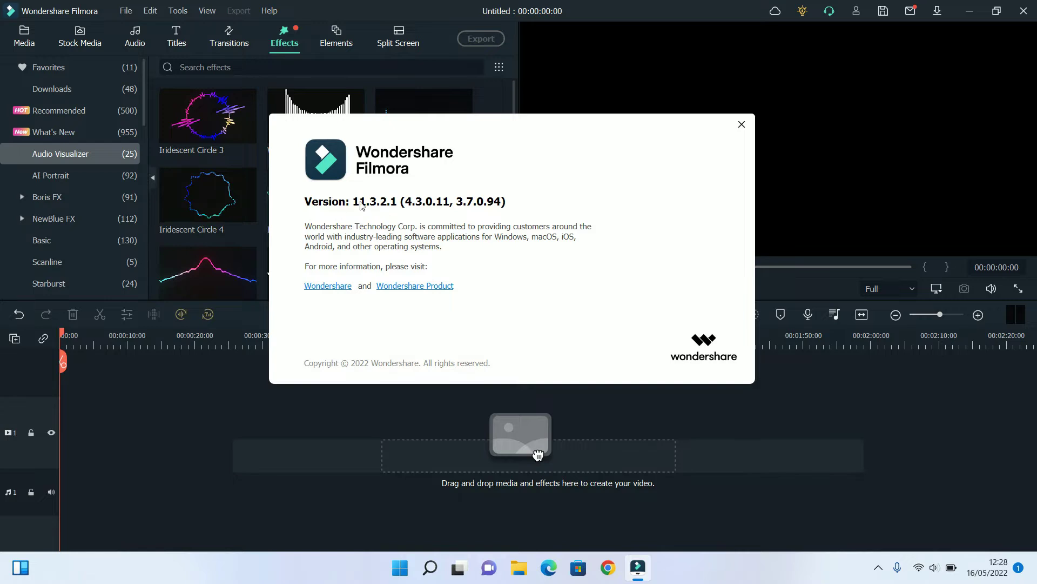
left_click(740, 125)
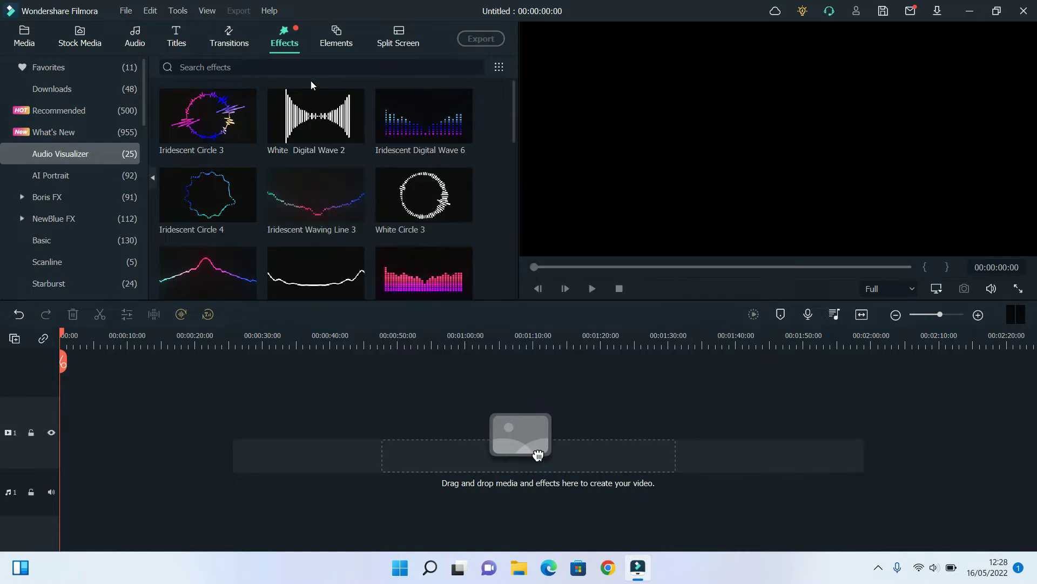
- Place the Free Me - NEFFEX song from the project media at the start of audio track 1 and play its opening seconds
left_click(24, 38)
left_click(72, 71)
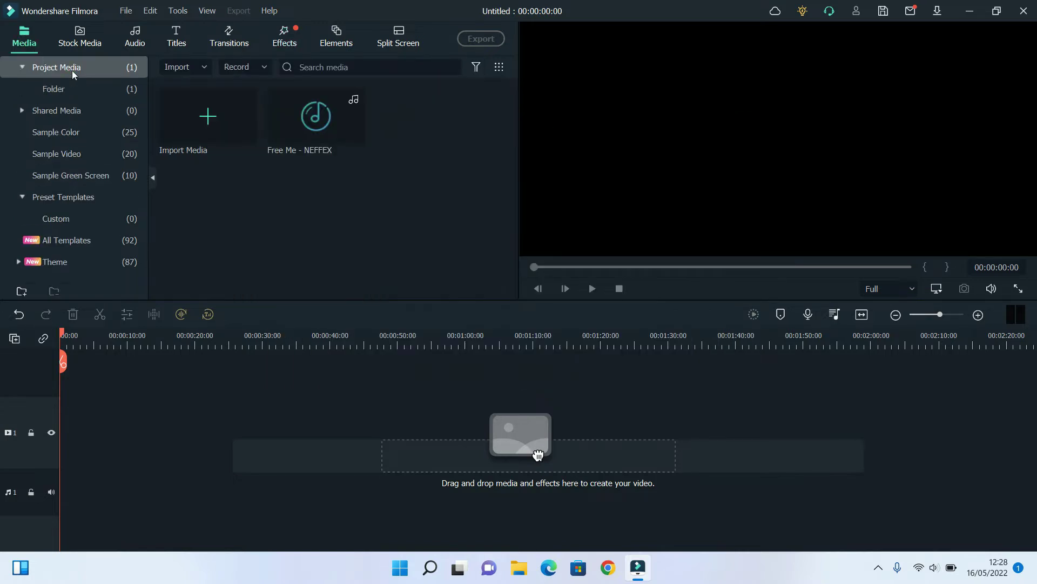
left_click_drag(538, 455, 62, 492)
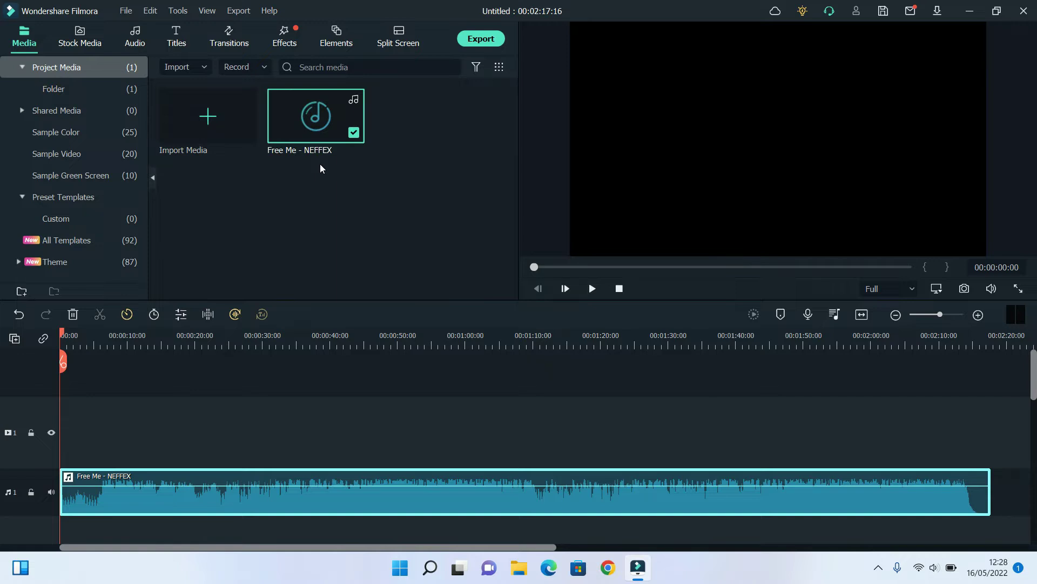
left_click(593, 289)
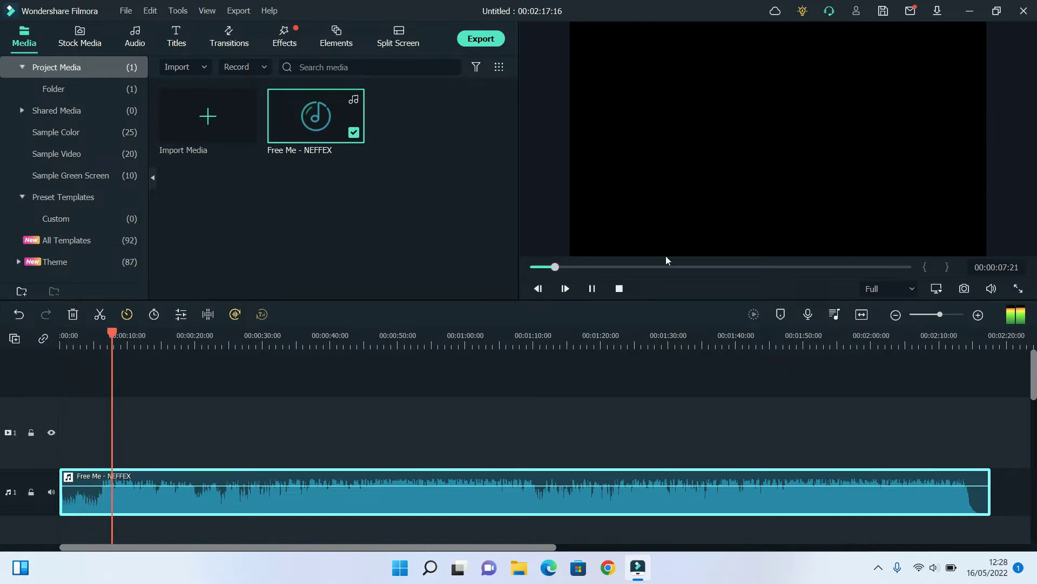
left_click(593, 289)
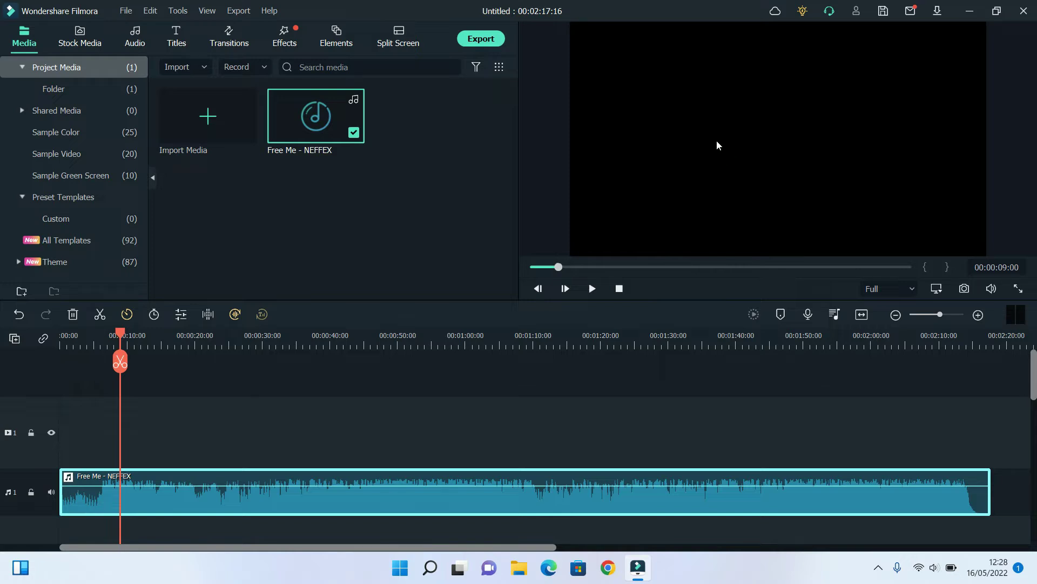
- Place the Audio Visualizer effects Iridescent Circle 3, White Digital Wave 2 and Iridescent Digital Wave 6 end to end from the start of video track 1
left_click(296, 49)
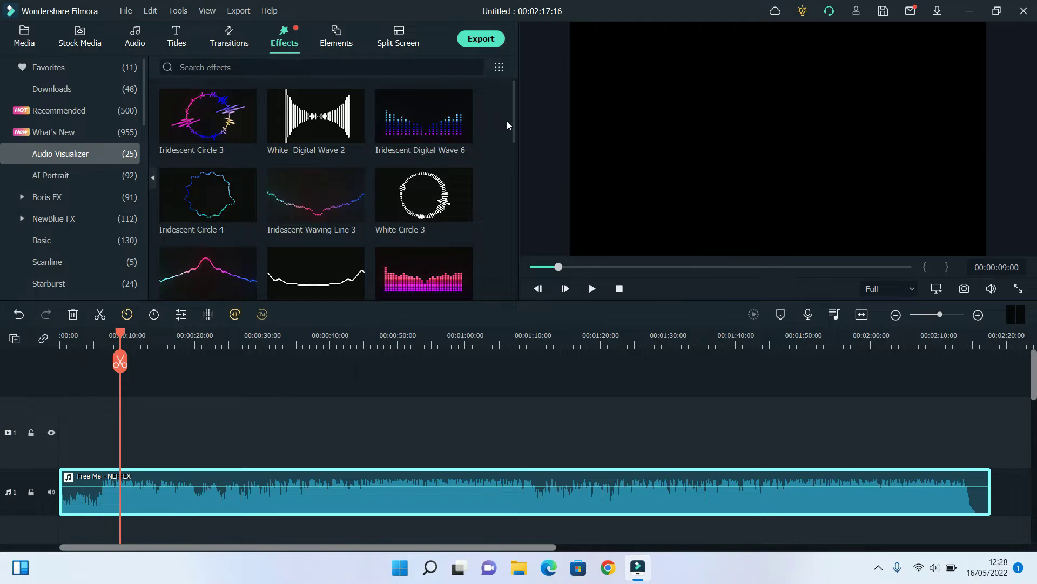
mouse_move(514, 132)
left_mouse_down()
mouse_move(516, 243)
mouse_move(508, 98)
left_mouse_up()
mouse_move(242, 175)
left_click_drag(201, 130, 77, 433)
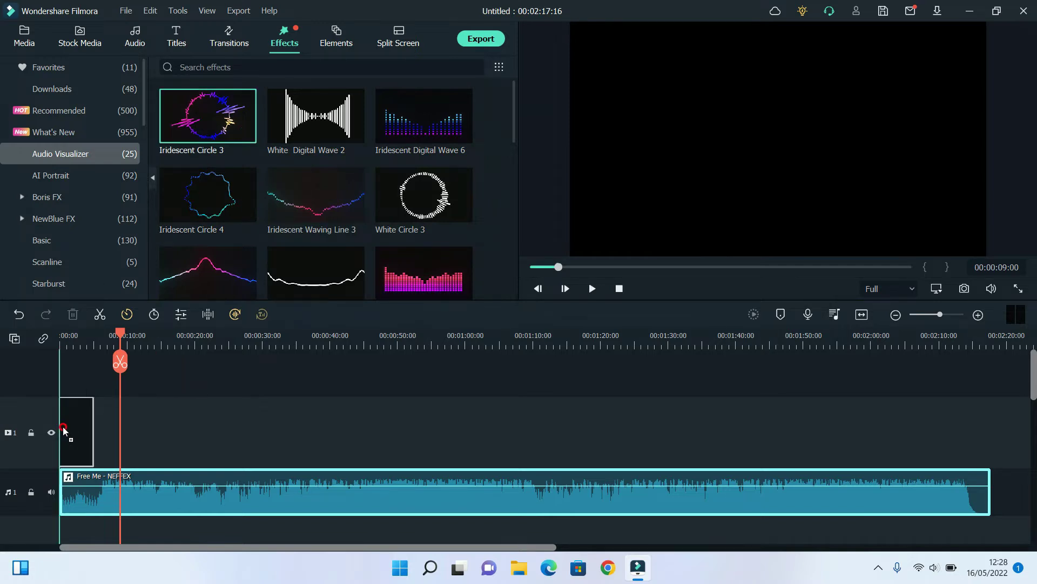
left_click_drag(302, 124, 111, 432)
left_click_drag(394, 135, 141, 424)
- Append the Iridescent Circle 4, Iridescent Waving Line 3 and White Circle 3 effects to the visualizer row on video track 1
left_click_drag(208, 194, 176, 427)
left_click_drag(316, 195, 210, 432)
left_click_drag(427, 200, 246, 432)
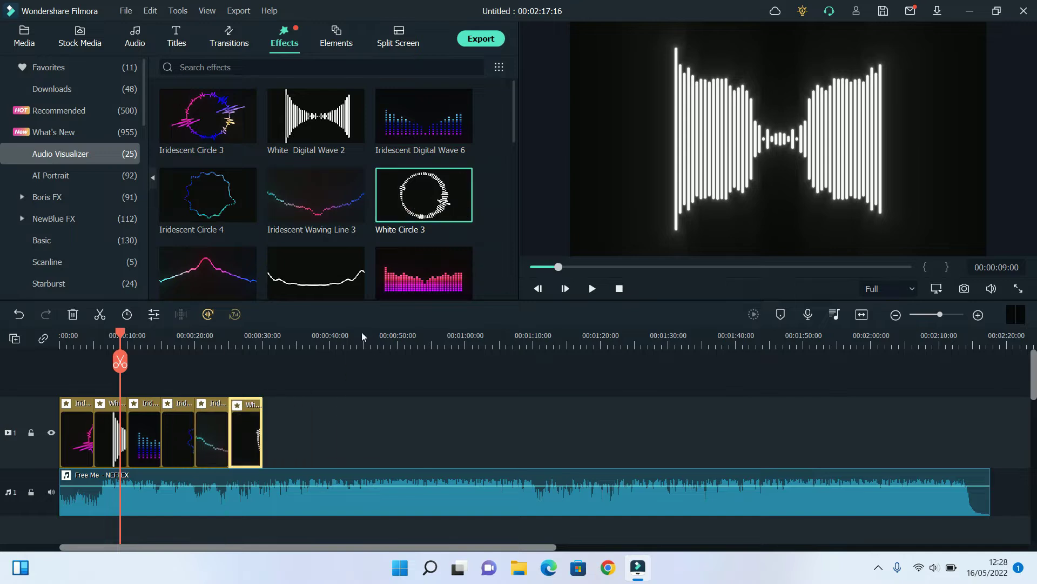
- Append the Iridescent Waving Line 2, White Waving Line and Iridescent Digital Wave 5 effects to the visualizer row on video track 1
scroll(514, 134, "down", 3)
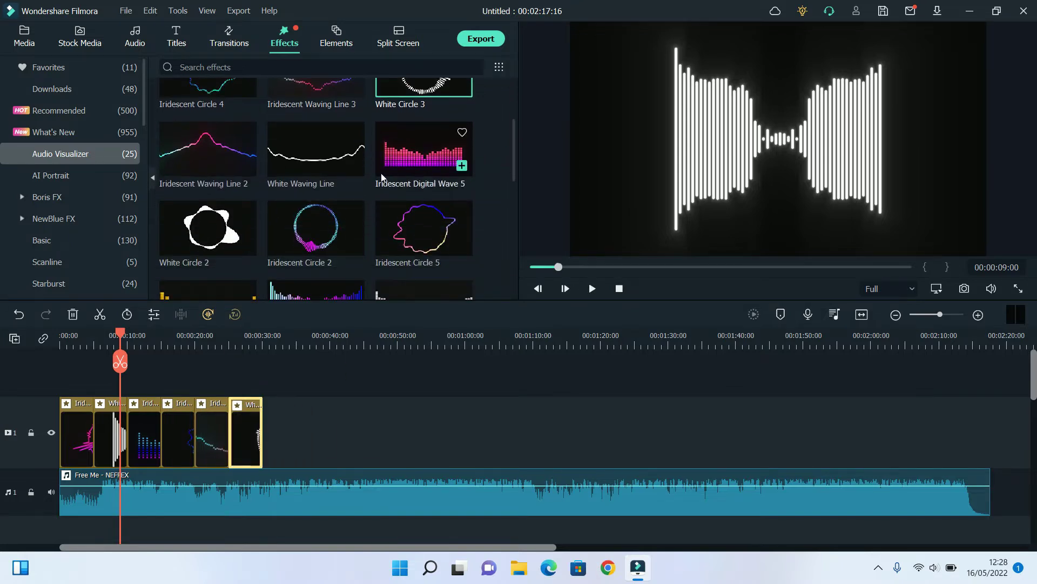
left_click_drag(222, 156, 274, 412)
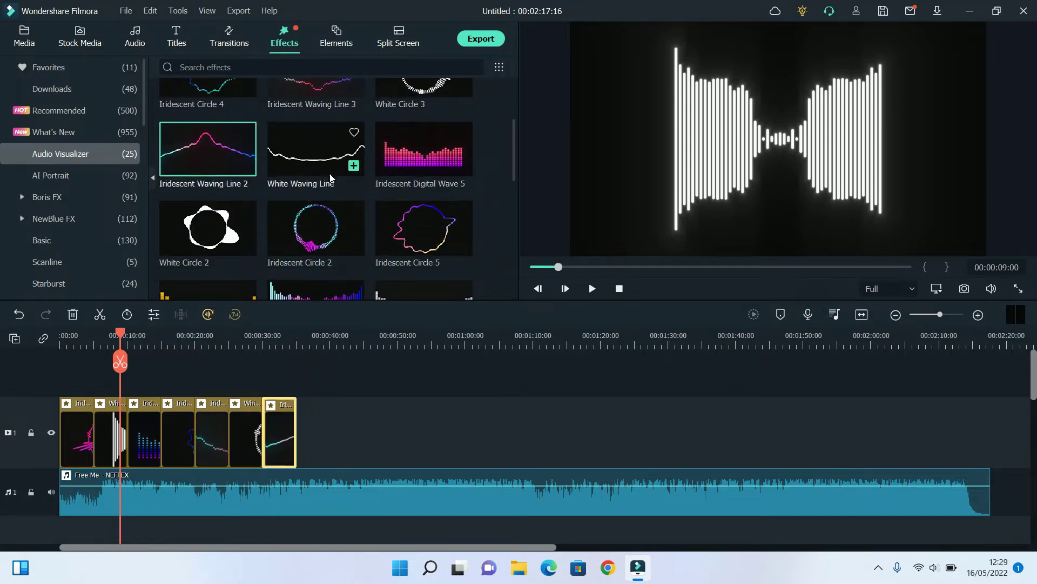
left_click_drag(353, 162, 305, 425)
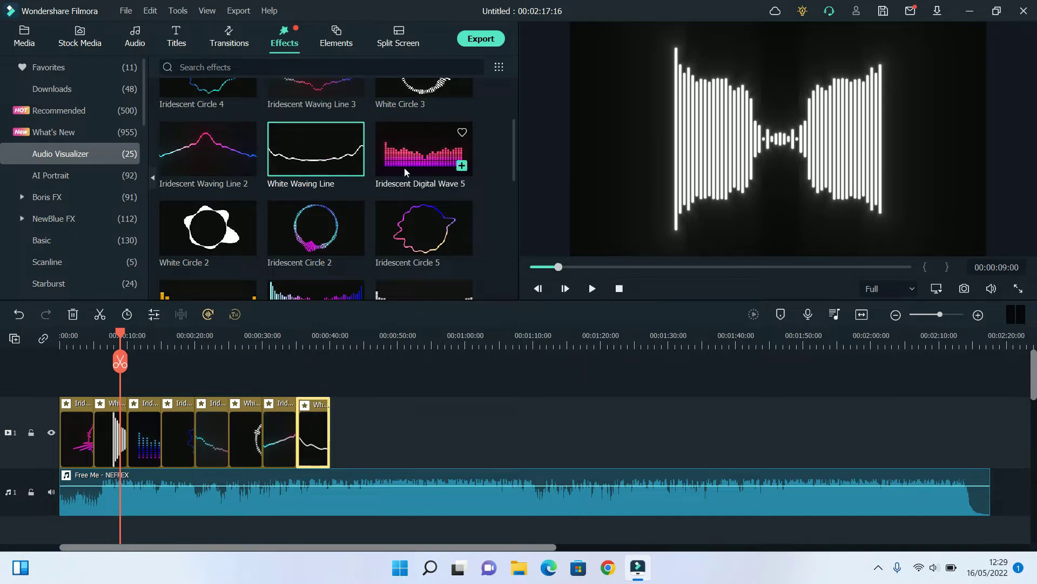
left_click_drag(406, 172, 346, 424)
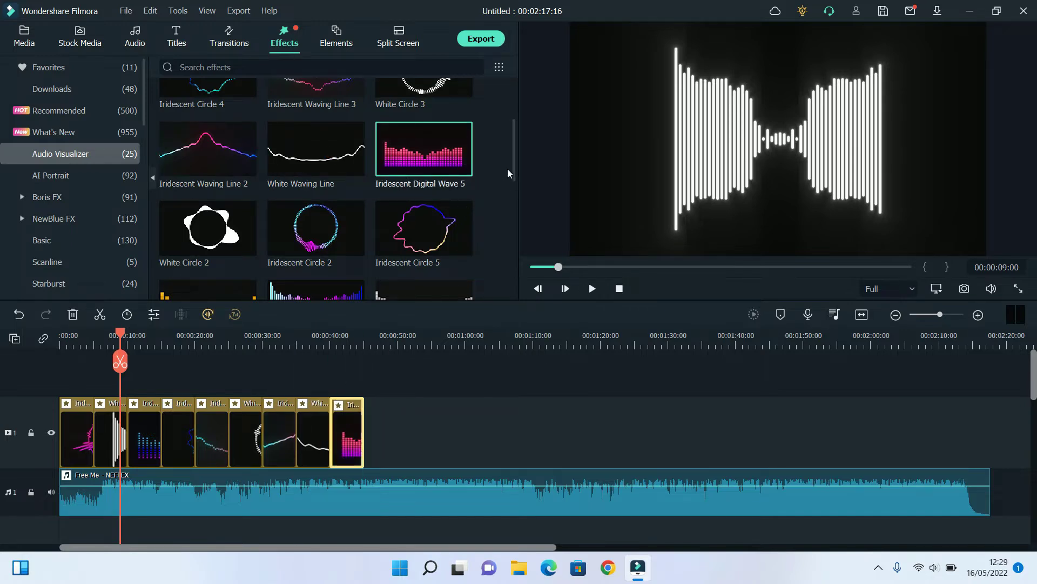
- Append the White Circle 2, Iridescent Circle 2 and Iridescent Circle 5 effects to the visualizer row on video track 1
left_click_drag(514, 175, 514, 192)
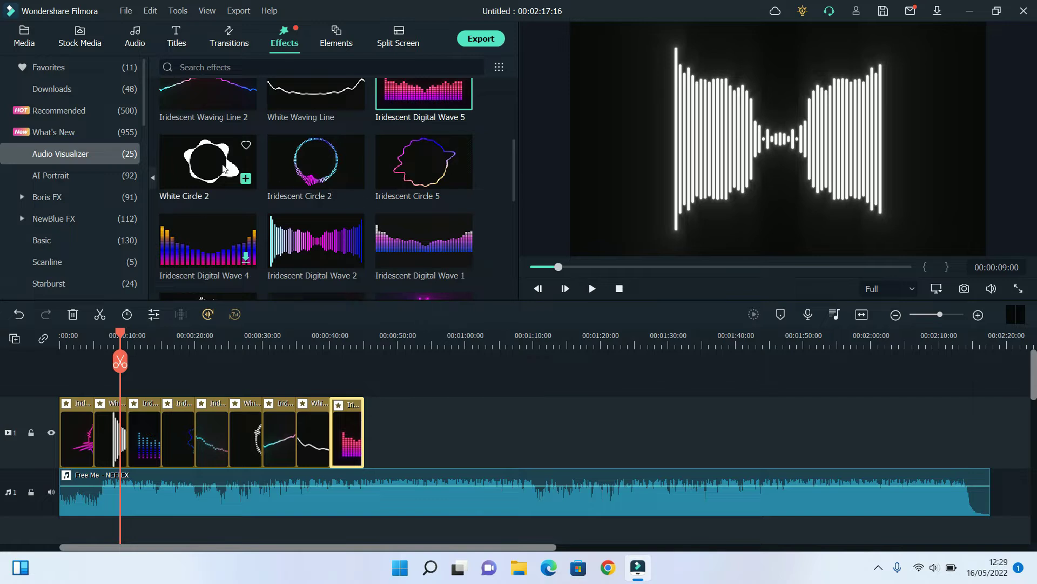
left_click_drag(224, 168, 373, 427)
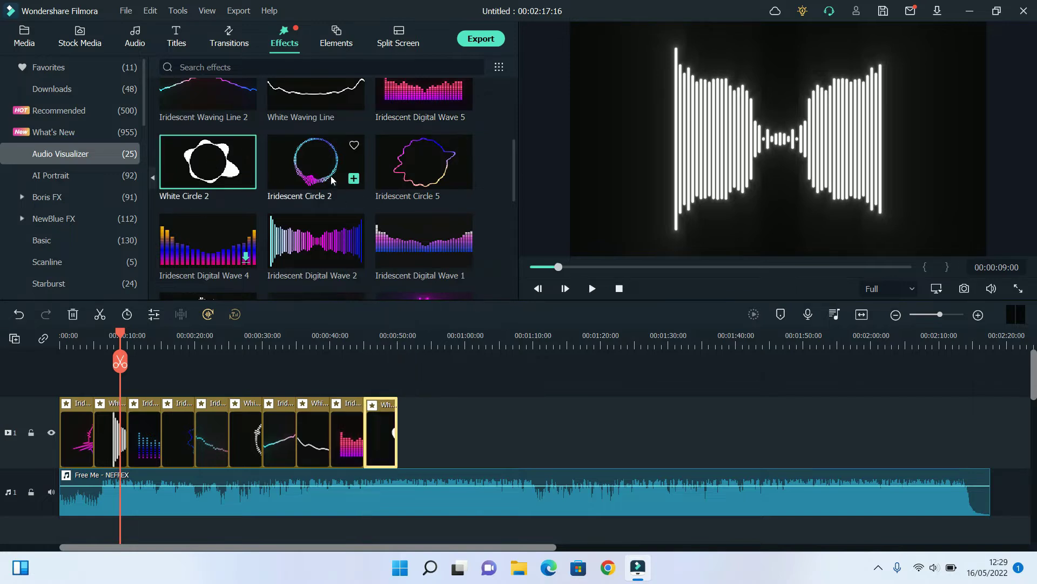
left_click_drag(332, 180, 407, 418)
left_click_drag(424, 194, 444, 417)
- Append the Iridescent Digital Wave 4, Iridescent Digital Wave 2 and Iridescent Digital Wave 1 effects to the visualizer row on video track 1
left_click_drag(517, 198, 512, 227)
left_click_drag(218, 151, 475, 417)
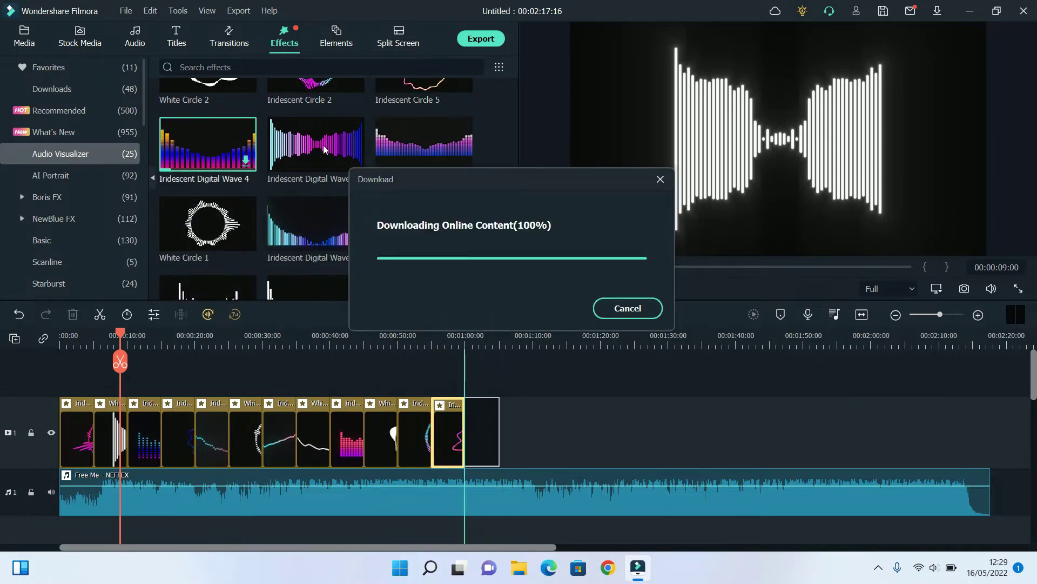
left_click_drag(323, 145, 513, 417)
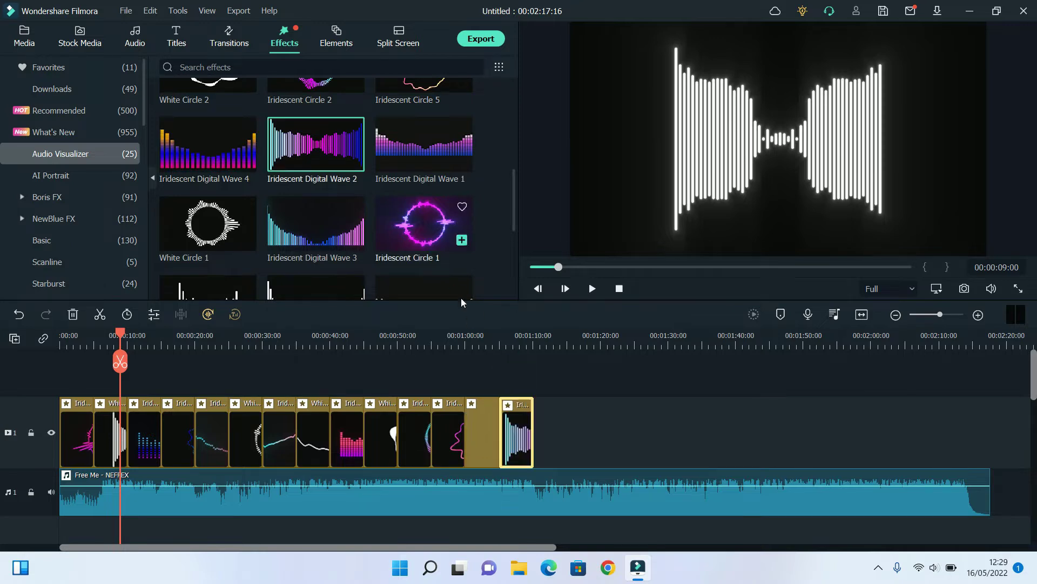
left_click_drag(424, 157, 541, 406)
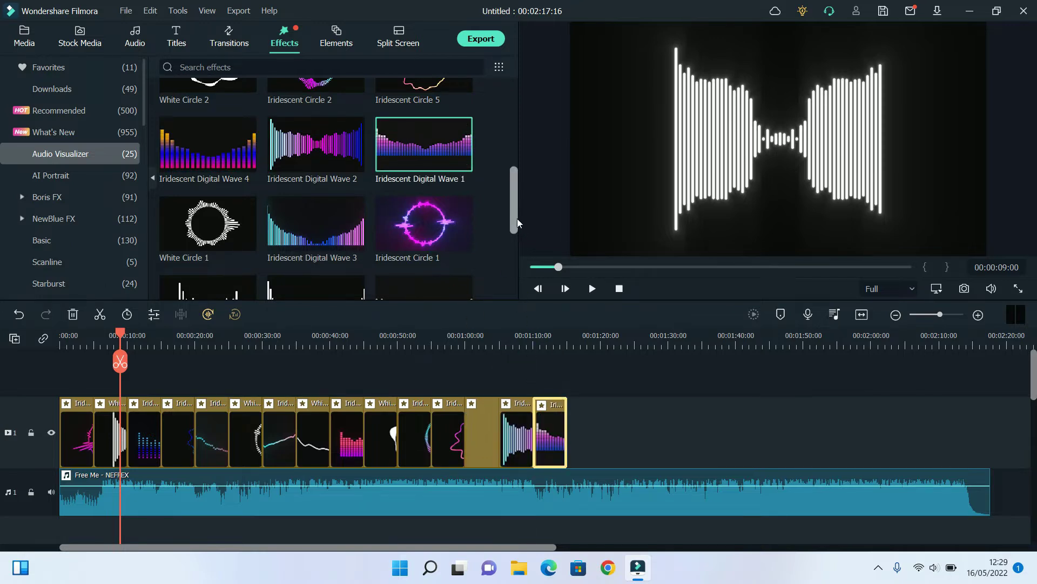
- Append the White Circle 1, Iridescent Digital Wave 3 and Iridescent Circle 1 effects to the visualizer row on video track 1
scroll(517, 218, "down", 3)
left_click_drag(238, 142, 574, 378)
left_click_drag(316, 120, 615, 413)
left_click_drag(424, 120, 646, 425)
- Append the White Digital Wave 3, White Digital Wave 1 and White Digital Wave 4 effects to the visualizer row on video track 1
left_click_drag(513, 215, 516, 239)
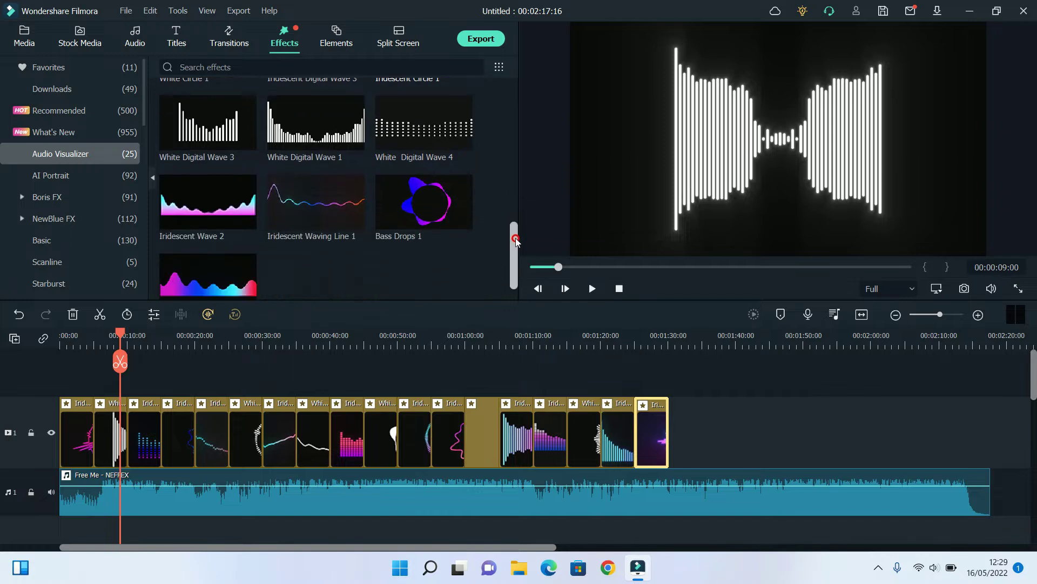
left_click_drag(208, 122, 685, 432)
left_click_drag(336, 133, 719, 430)
left_click_drag(408, 135, 747, 422)
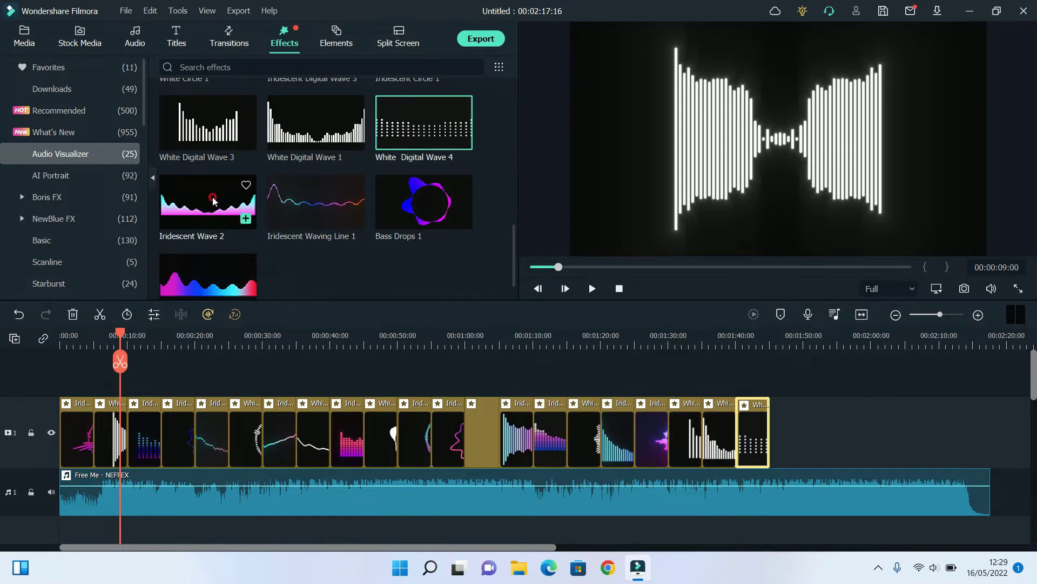
- Append Iridescent Wave 2, Iridescent Waving Line 1, Bass Drops 1 and the last multicoloured wave effect in the list to the visualizer row
left_click_drag(208, 202, 786, 427)
left_click_drag(351, 227, 811, 416)
left_click_drag(460, 216, 869, 420)
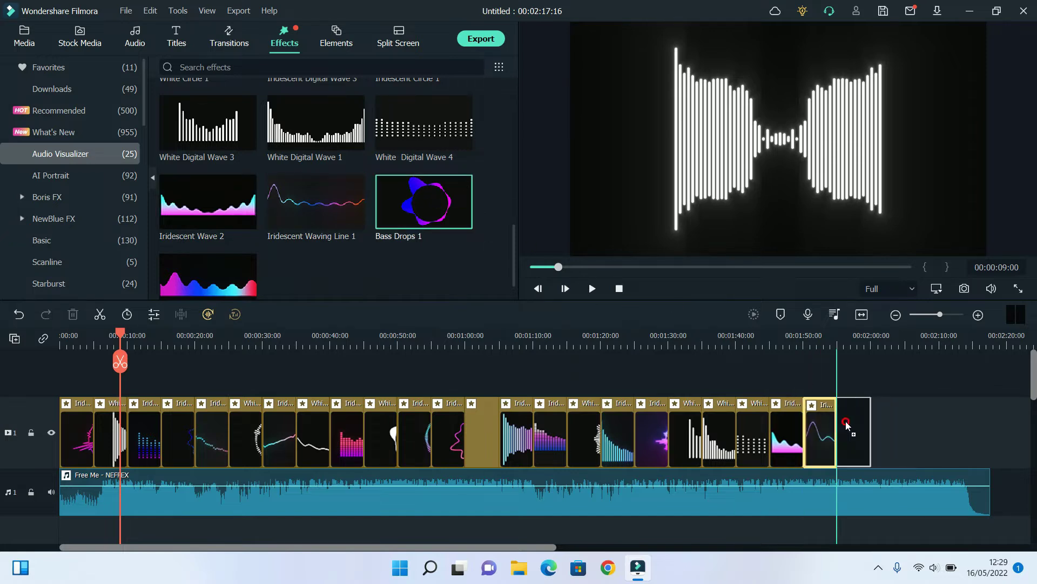
left_click_drag(208, 276, 875, 421)
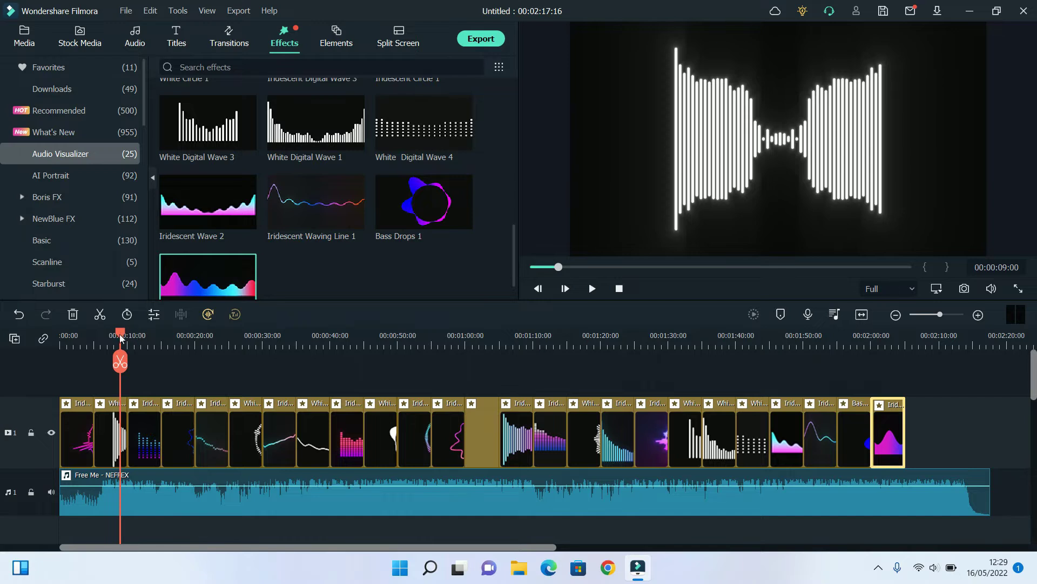
- Play the finished visualizer sequence with the song from the start of the timeline
left_click_drag(120, 338, 47, 347)
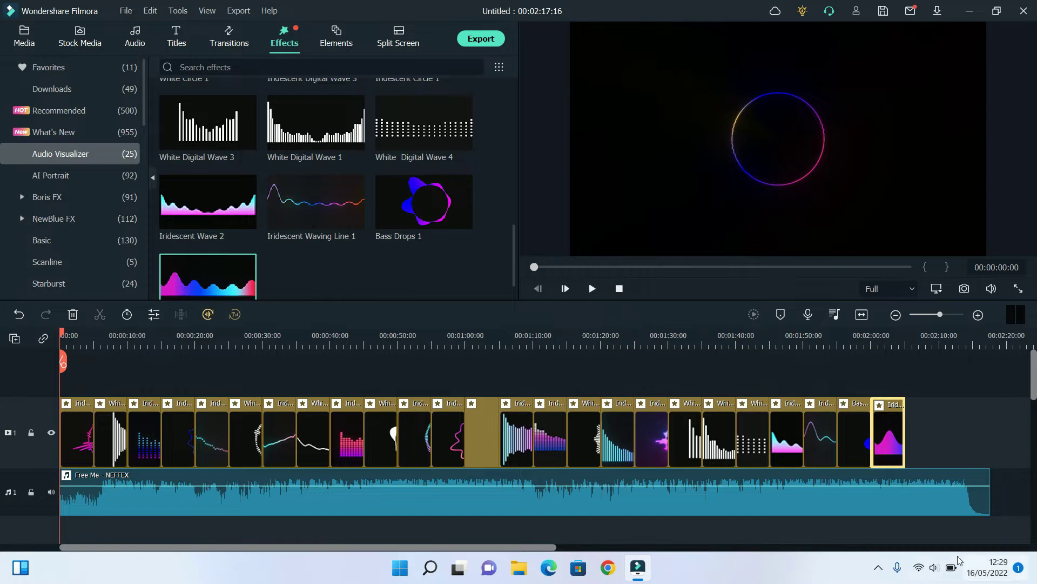
left_click(936, 568)
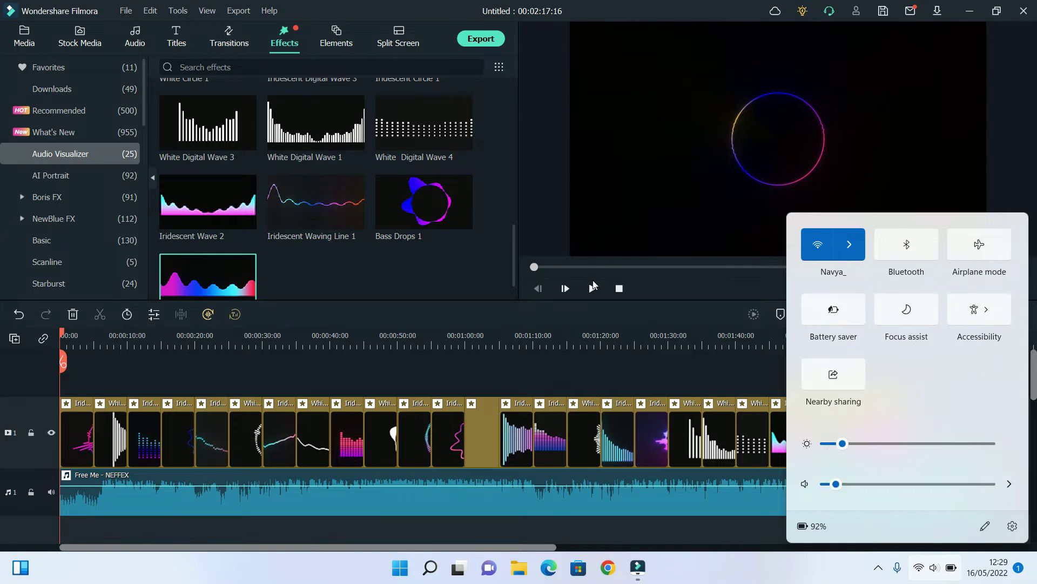
left_click(593, 285)
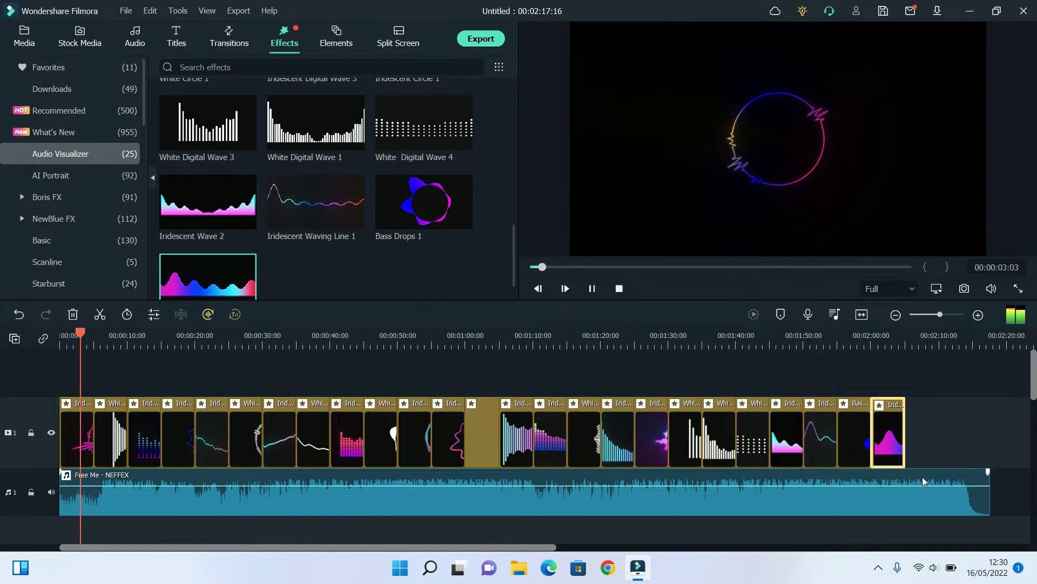
- Set the system volume to 11 and pause the playback after it has passed the last visualizer clip
left_click(935, 568)
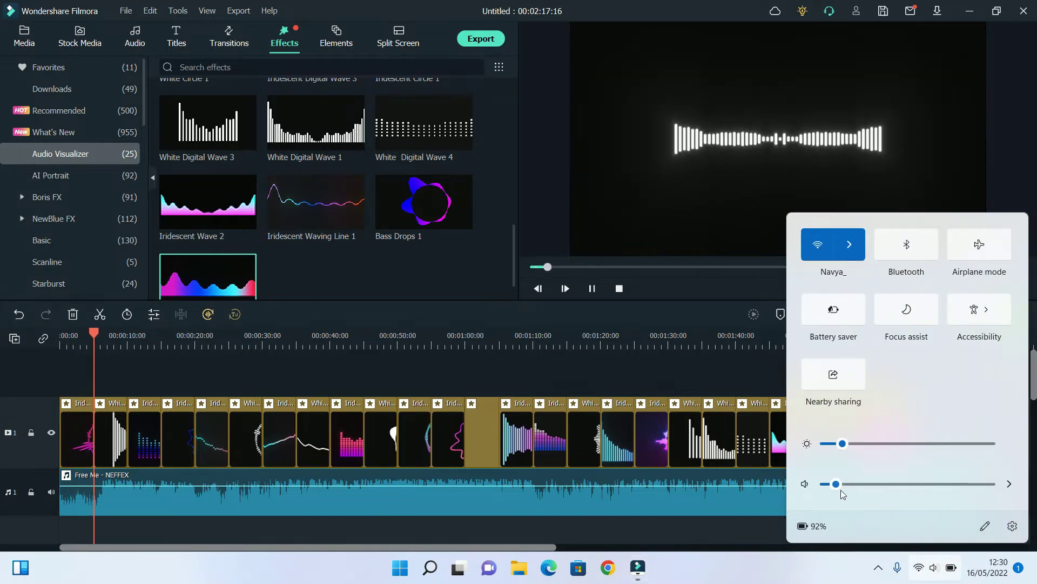
left_click_drag(842, 493, 847, 496)
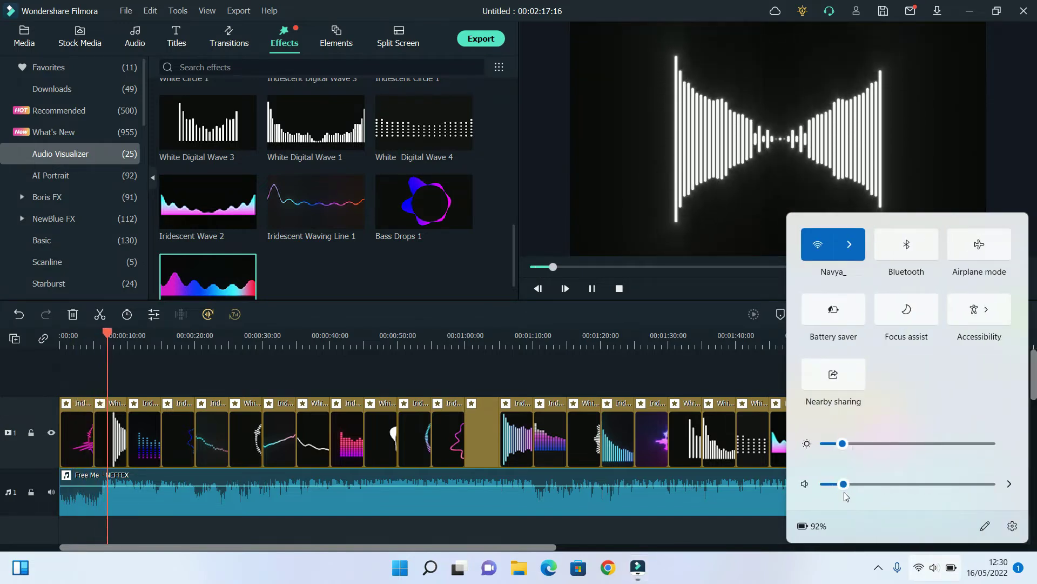
mouse_move(845, 493)
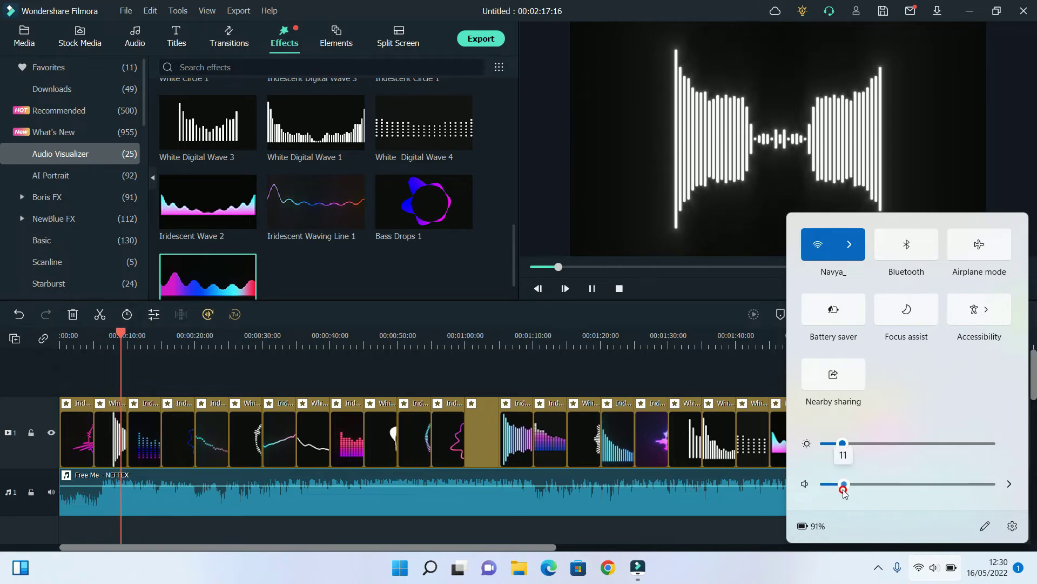
left_click(825, 563)
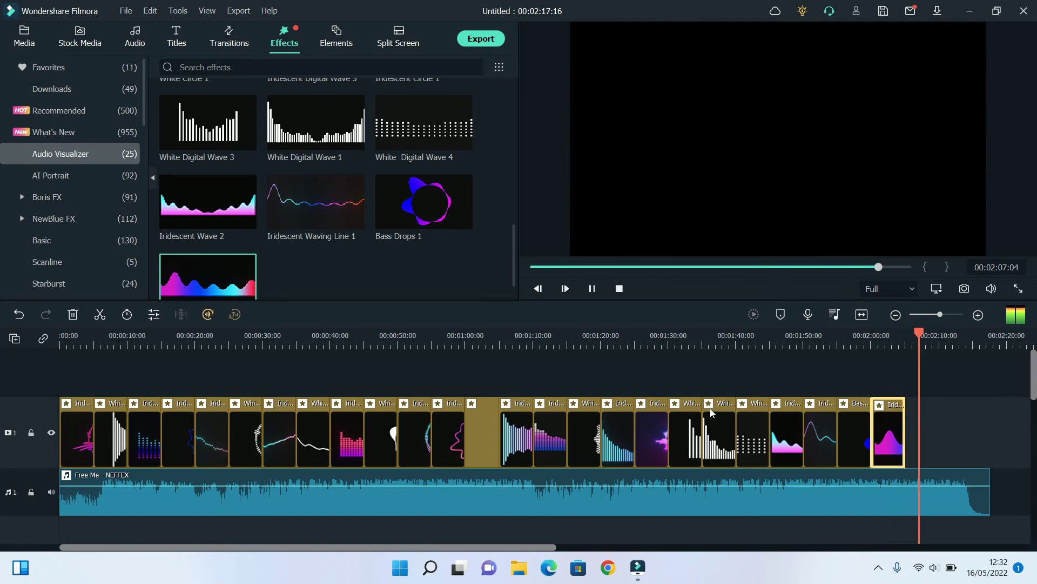
left_click(593, 289)
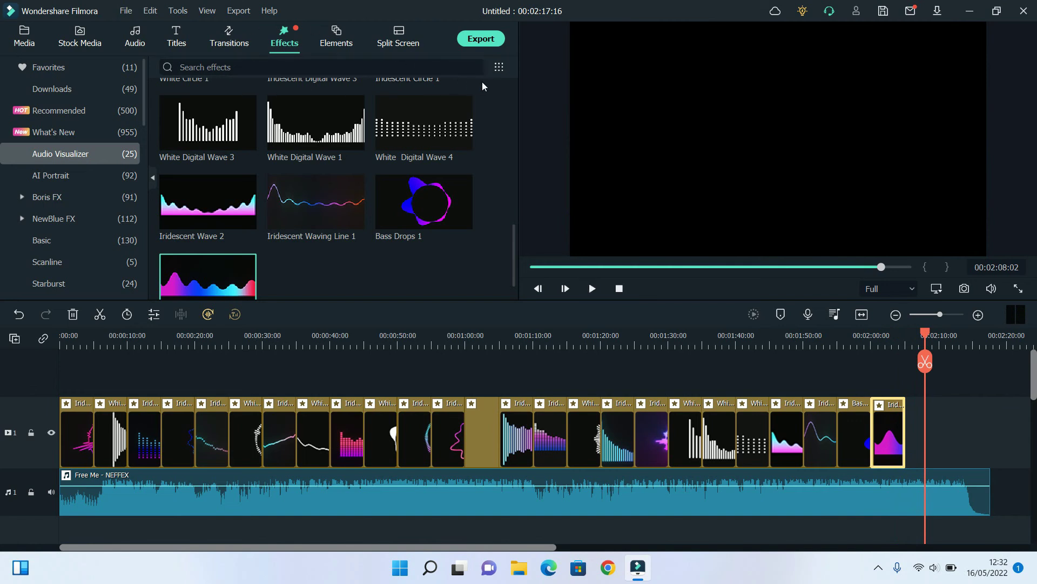
- Open the export settings for the video, continuing without the missing Audio_Visualization_23 file
left_click(483, 39)
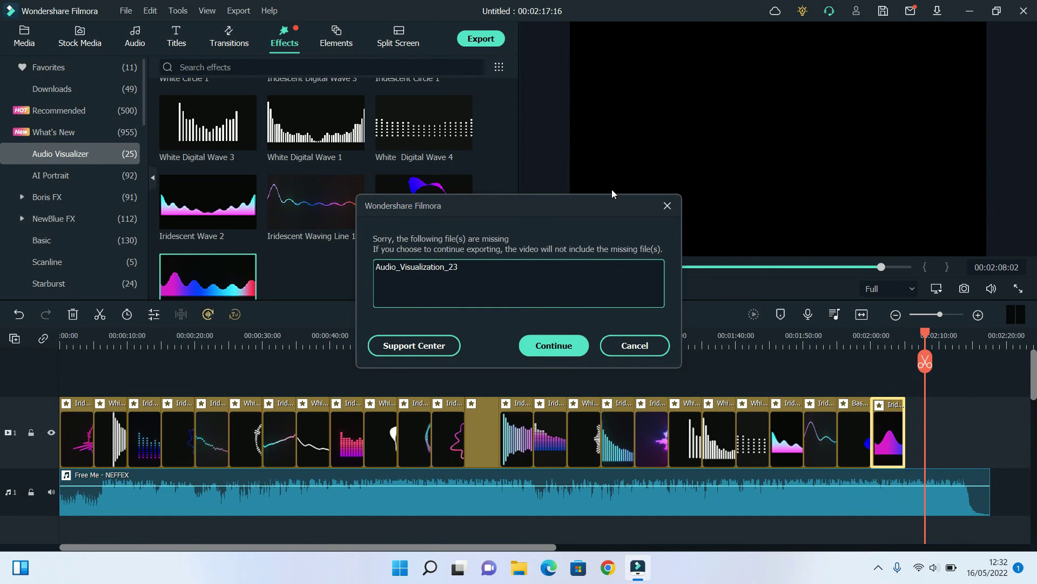
left_click(567, 347)
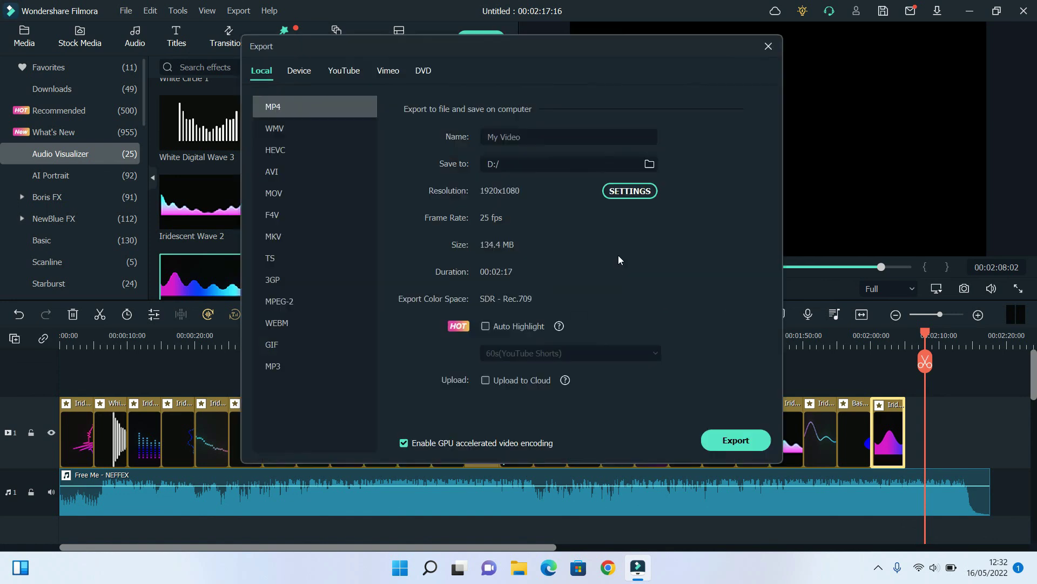